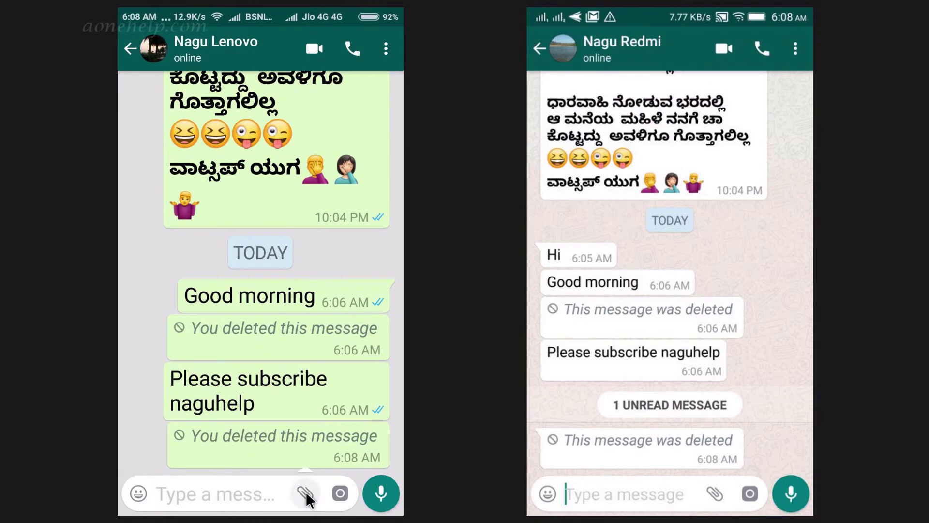
Send the flower pot photo from the All media gallery album to the open chat without a caption
{"action": "left_click", "coordinate": [337, 327]}
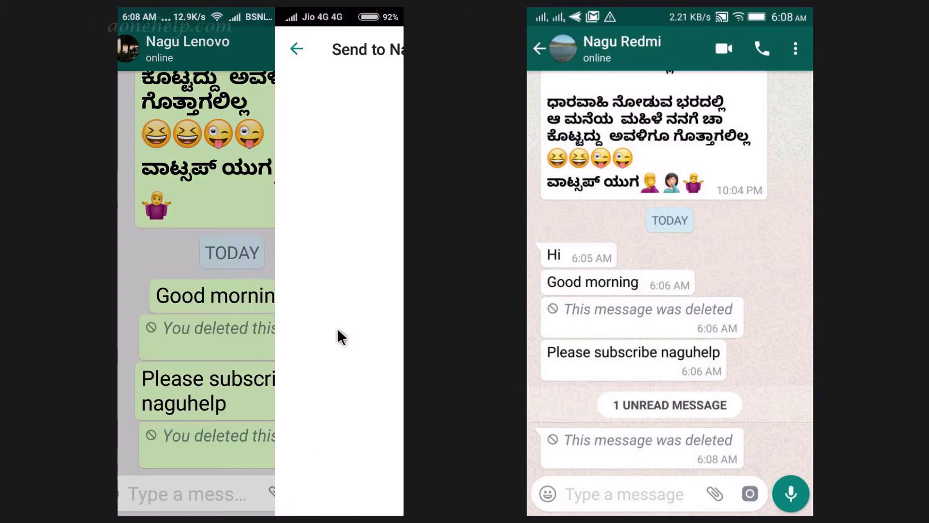
{"action": "left_click", "coordinate": [346, 151]}
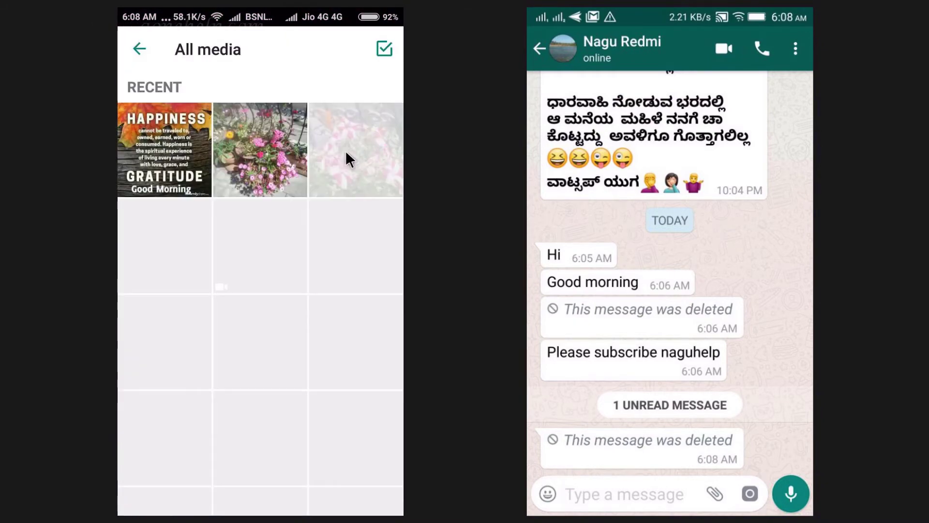
{"action": "left_click", "coordinate": [264, 150]}
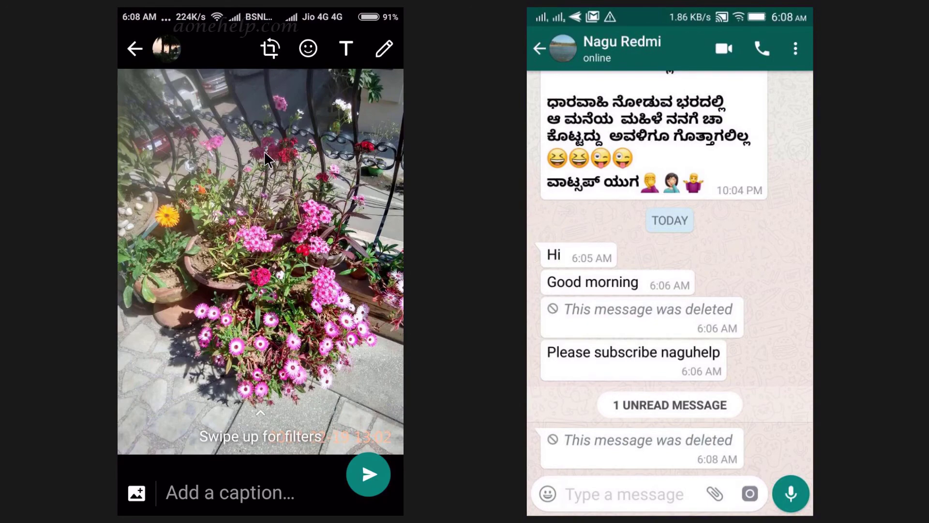
{"action": "left_click", "coordinate": [379, 479]}
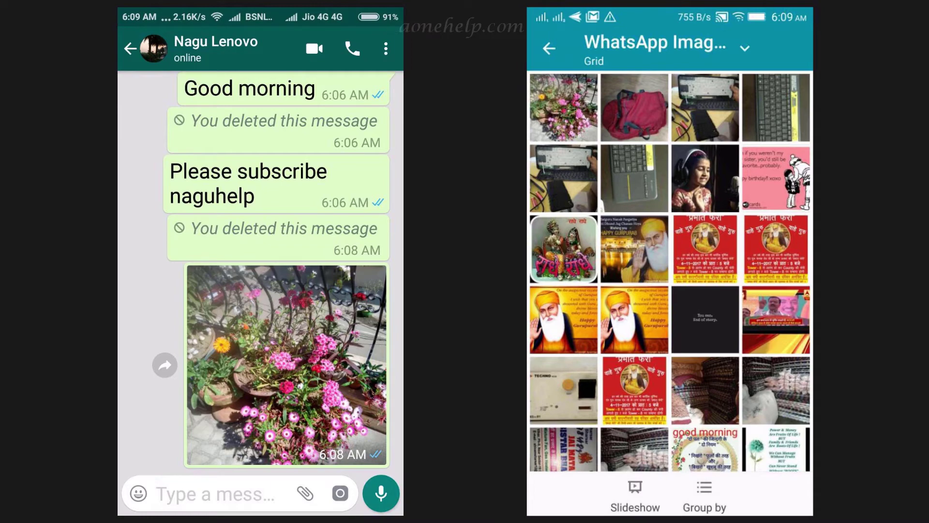
Delete the sent flower photo for everyone, including the media on the phone
{"action": "left_click", "coordinate": [150, 425]}
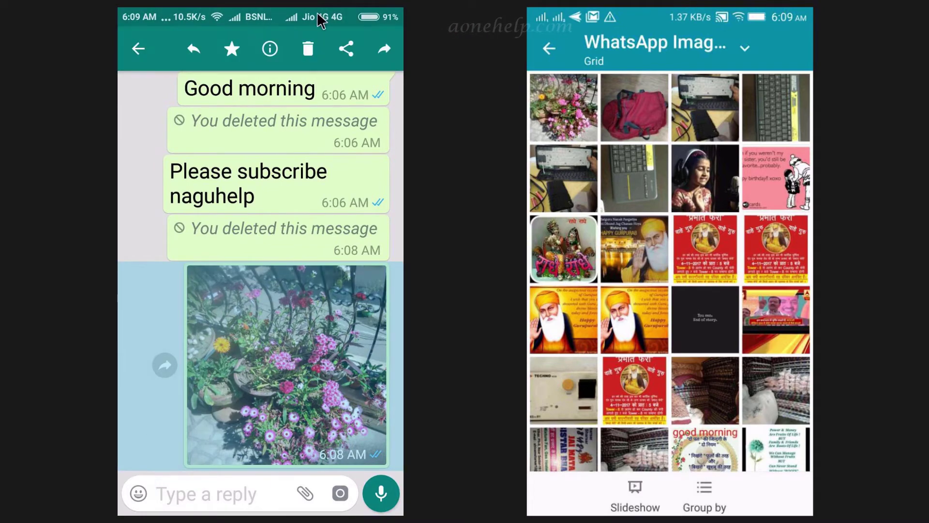
{"action": "left_click", "coordinate": [308, 49]}
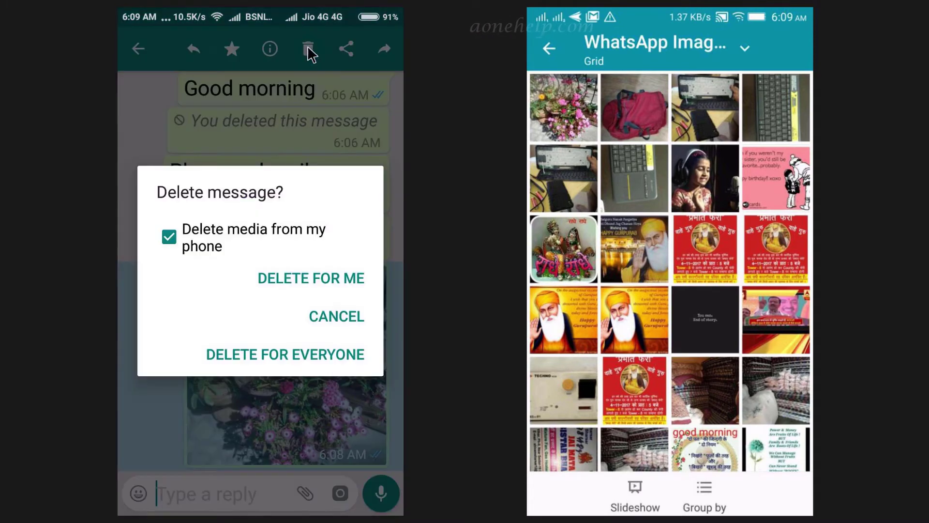
{"action": "left_click", "coordinate": [269, 357]}
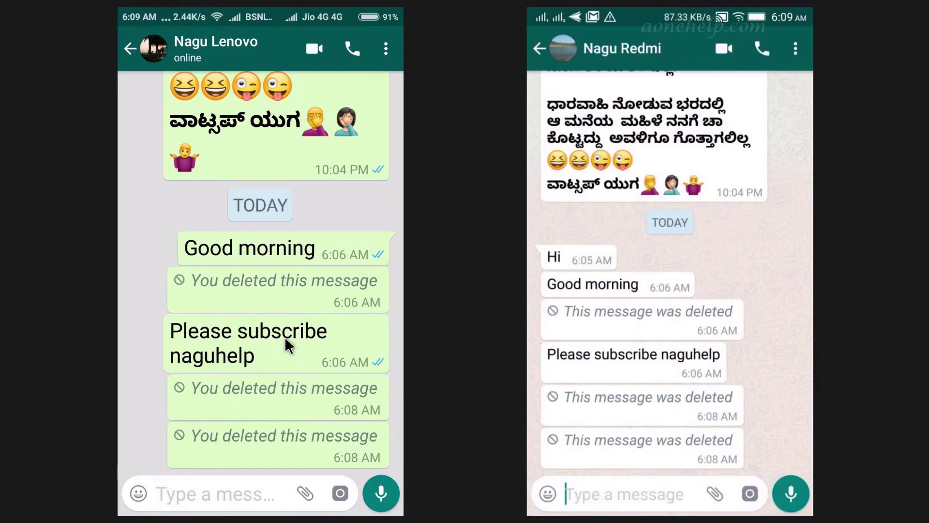
Send the document "100 Deepavali Recipes.pdf" as an attachment in the chat
{"action": "left_click", "coordinate": [306, 494]}
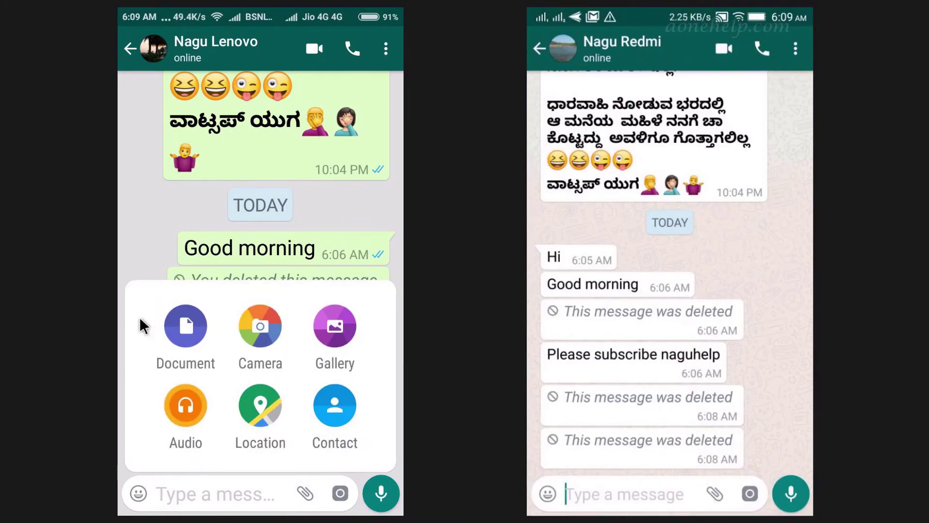
{"action": "left_click", "coordinate": [185, 330]}
{"action": "left_click", "coordinate": [222, 254]}
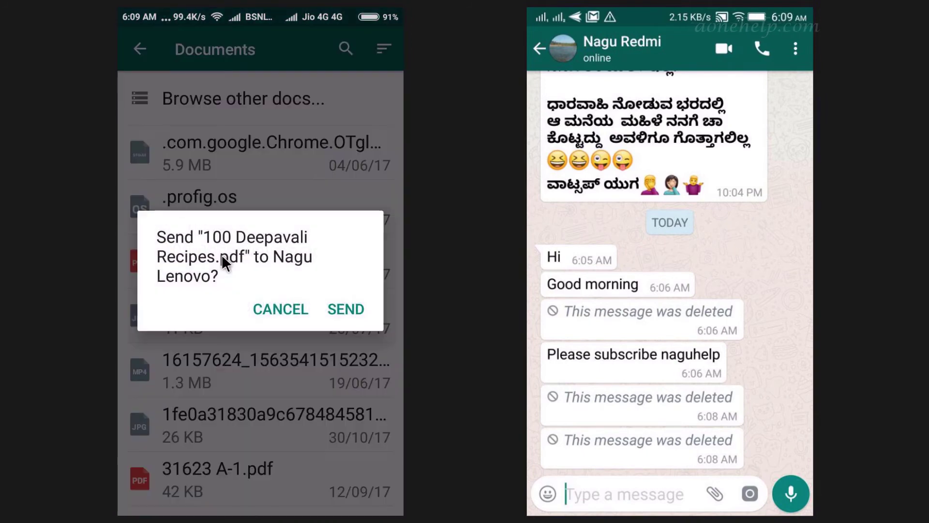
{"action": "left_click", "coordinate": [353, 306]}
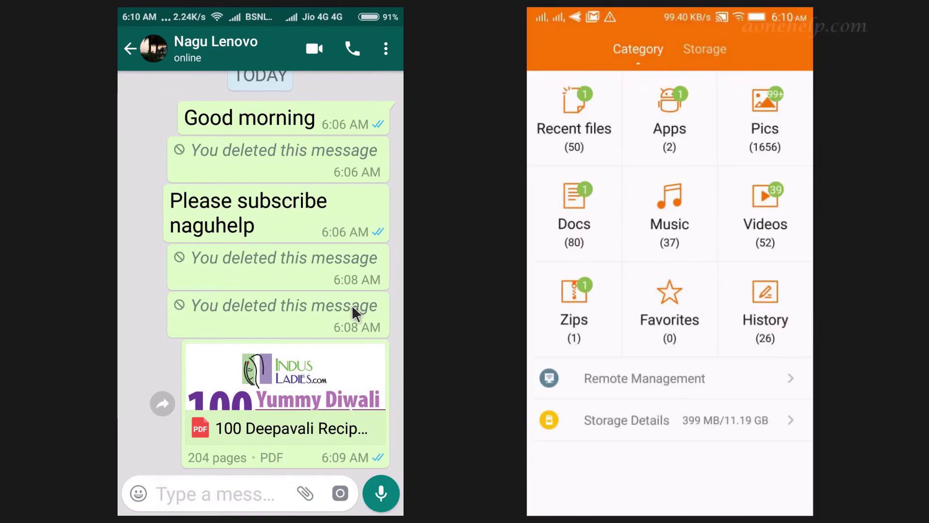
Delete the sent "100 Deepavali Recipes.pdf" message for everyone, including the media on the phone
{"action": "left_click", "coordinate": [285, 404]}
{"action": "left_click", "coordinate": [285, 404]}
{"action": "left_click", "coordinate": [305, 53]}
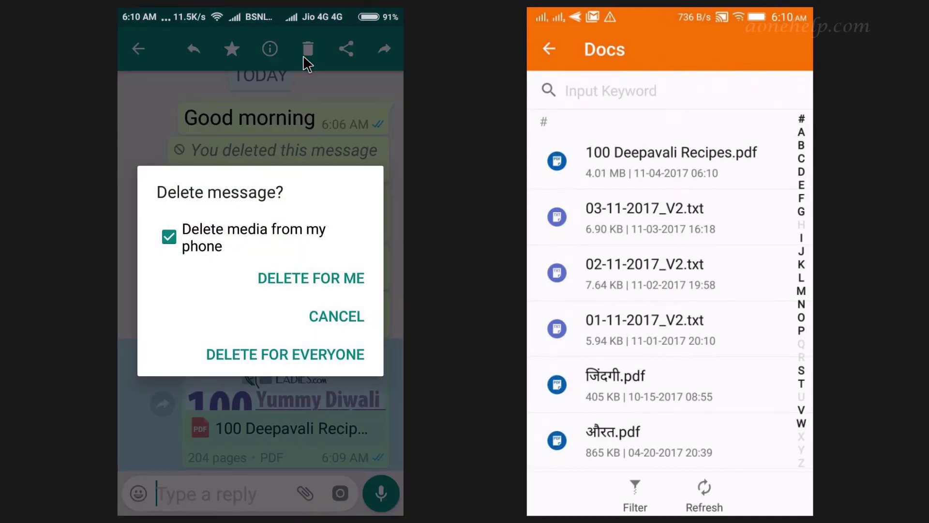
{"action": "left_click", "coordinate": [291, 354]}
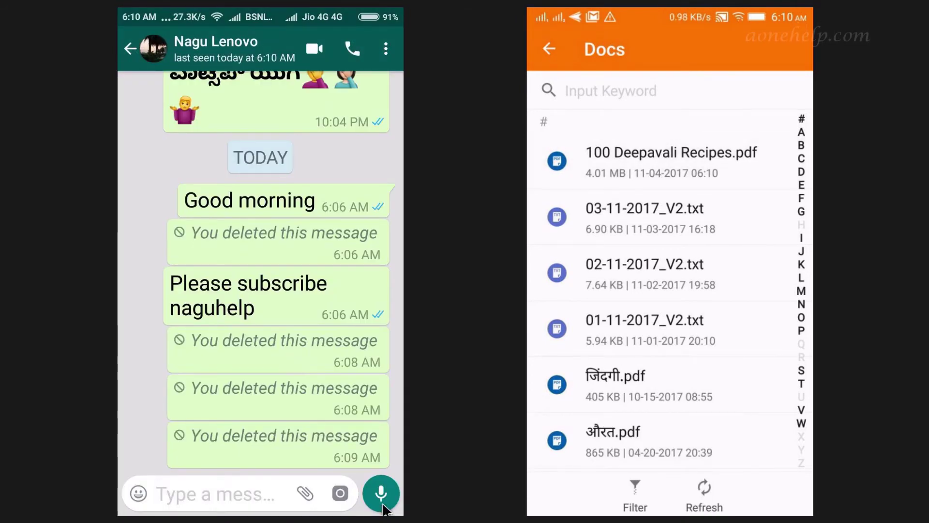
Record and send a voice message of about 3 seconds, and delete it for everyone
{"action": "left_click_drag", "start_coordinate": [385, 497], "coordinate": [386, 495]}
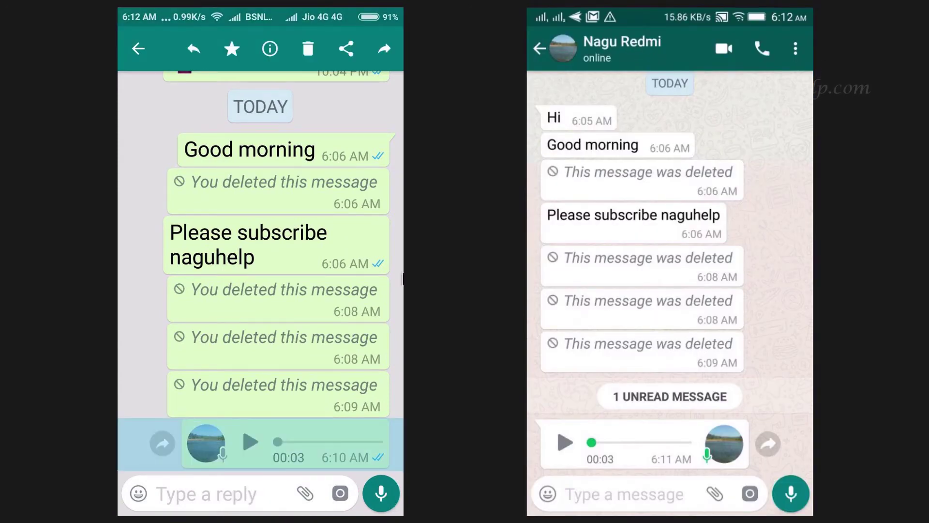
{"action": "left_click", "coordinate": [309, 48]}
{"action": "left_click", "coordinate": [342, 328]}
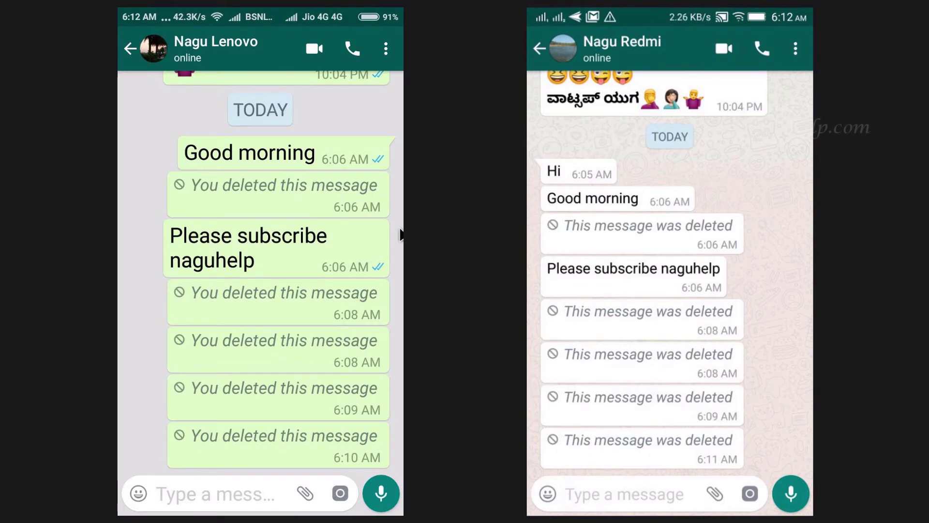
Review the deletion options for the "Good morning" message and dismiss them without deleting
{"action": "left_click", "coordinate": [158, 141]}
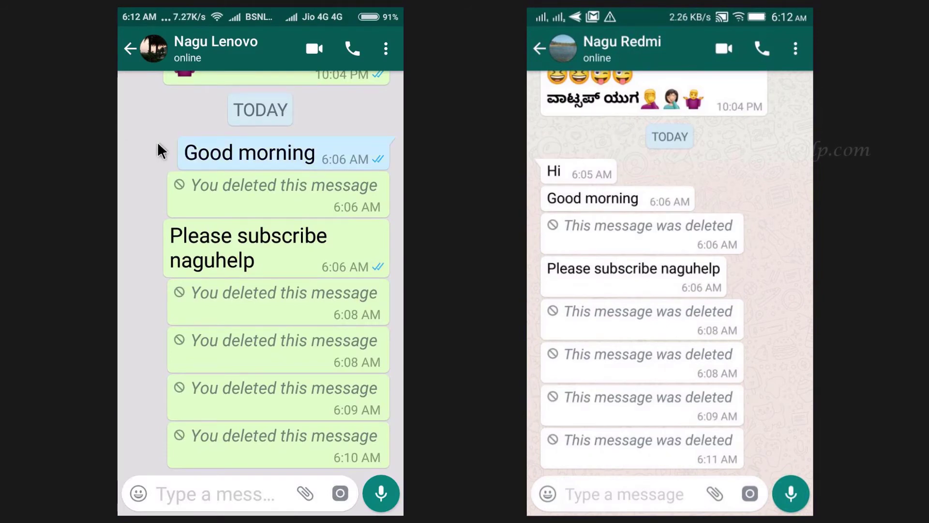
{"action": "left_click", "coordinate": [309, 49]}
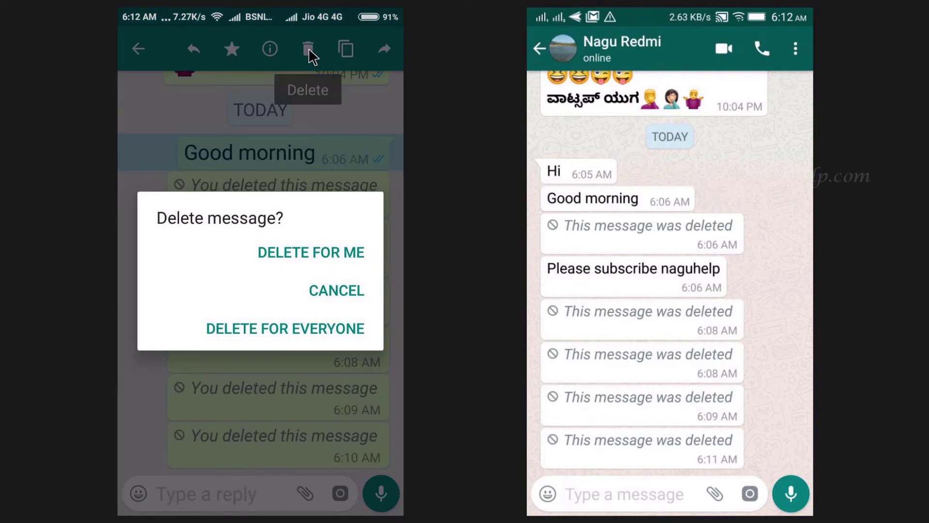
{"action": "left_click", "coordinate": [341, 111]}
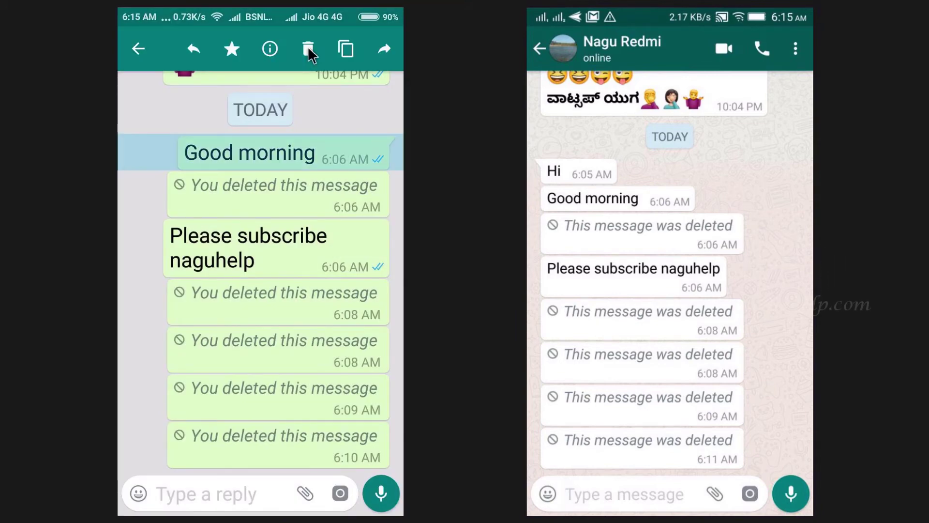
Delete the "Good morning" message using the Delete for me option
{"action": "left_click", "coordinate": [307, 47]}
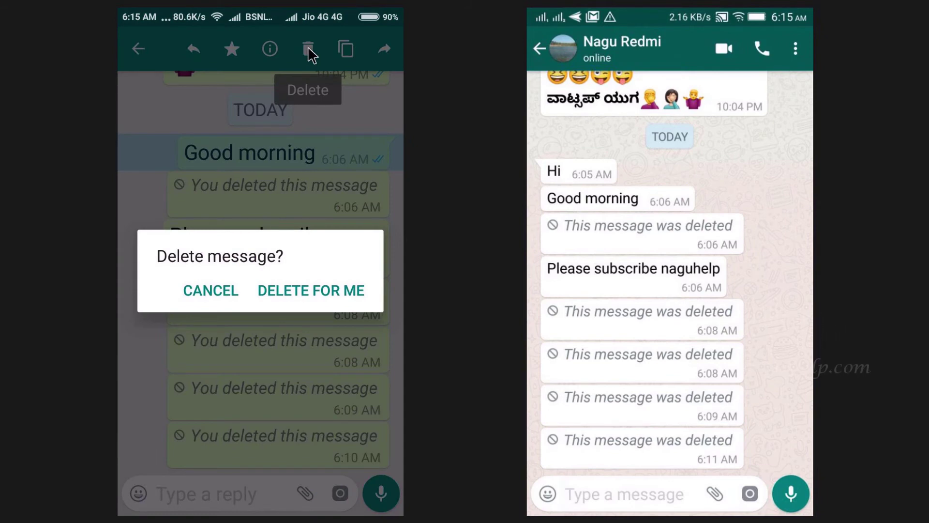
{"action": "left_click", "coordinate": [300, 286]}
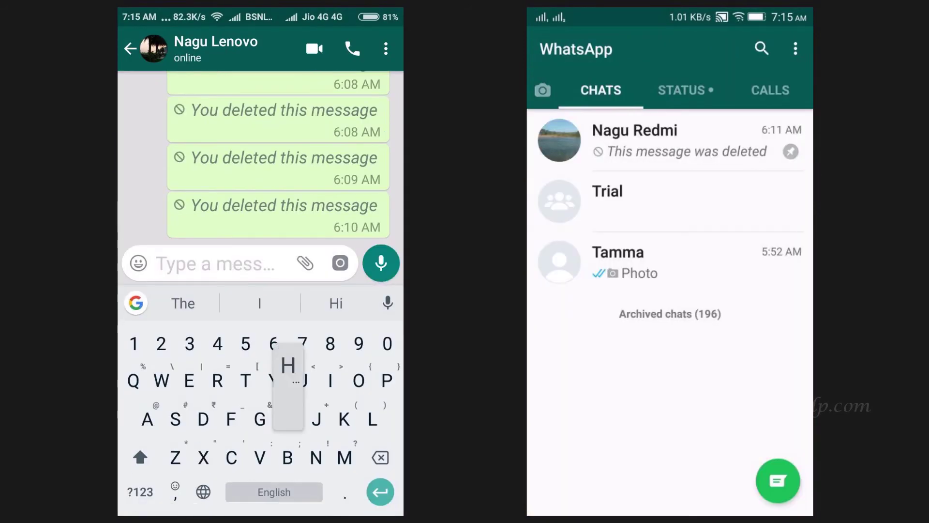
Send five separate short messages in the chat: "Hi", "Hi", "En", "Xi" and "Do"
{"action": "type", "text": "Hi"}
{"action": "left_click", "coordinate": [381, 263]}
{"action": "type", "text": "Hi"}
{"action": "left_click", "coordinate": [381, 263]}
{"action": "type", "text": "En"}
{"action": "left_click", "coordinate": [381, 263]}
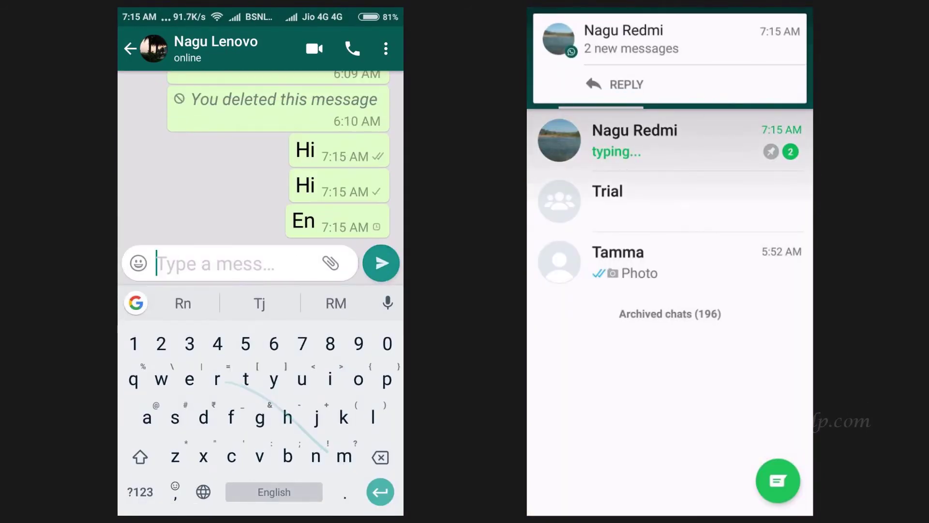
{"action": "type", "text": "Xi"}
{"action": "left_click", "coordinate": [381, 263]}
{"action": "type", "text": "Do"}
{"action": "left_click", "coordinate": [381, 263]}
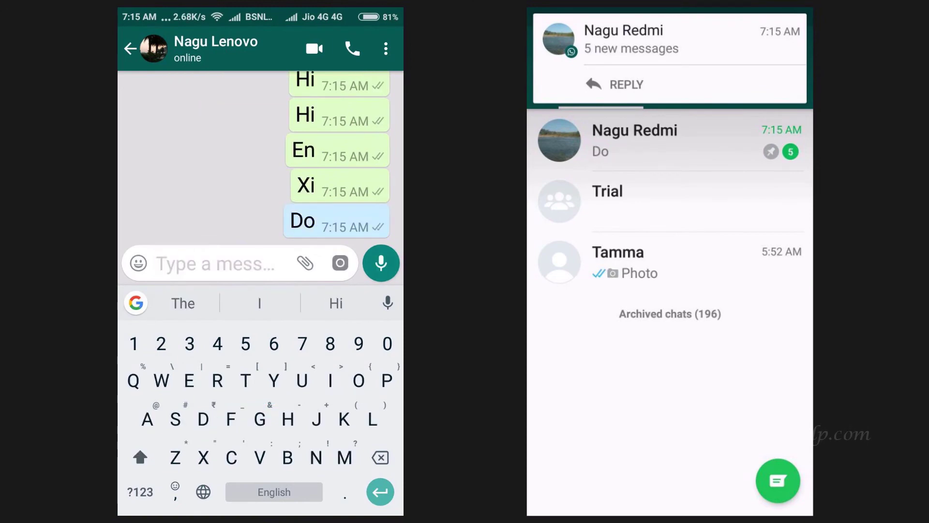
Select the five messages "Hi", "Hi", "En", "Xi" and "Do" together and delete them for everyone
{"action": "left_click", "coordinate": [271, 187]}
{"action": "left_click", "coordinate": [274, 160]}
{"action": "left_click", "coordinate": [280, 115]}
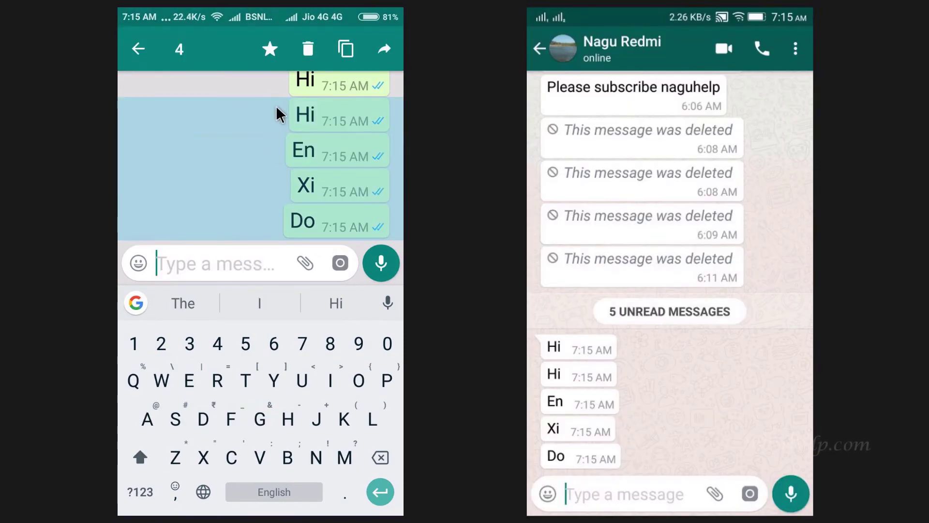
{"action": "left_click", "coordinate": [271, 82]}
{"action": "left_click_drag", "start_coordinate": [271, 97], "coordinate": [266, 224]}
{"action": "left_click", "coordinate": [308, 51]}
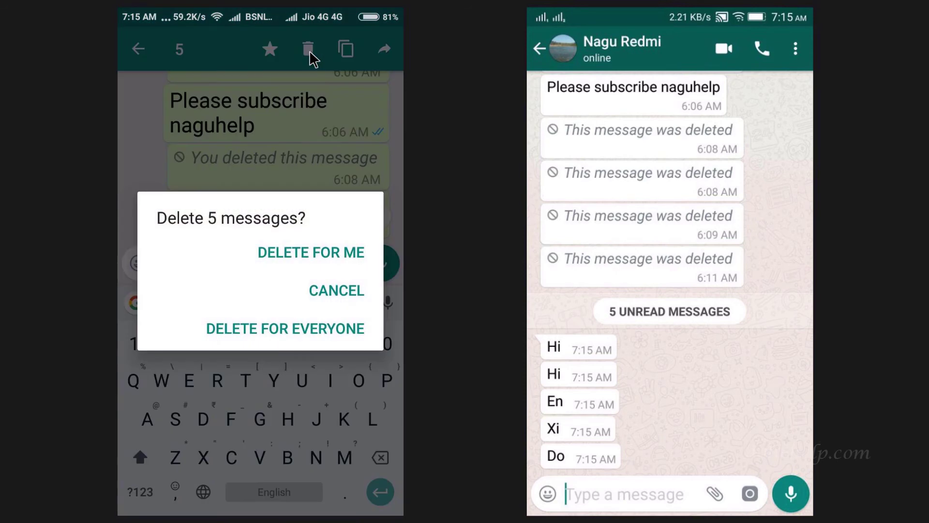
{"action": "left_click", "coordinate": [282, 332]}
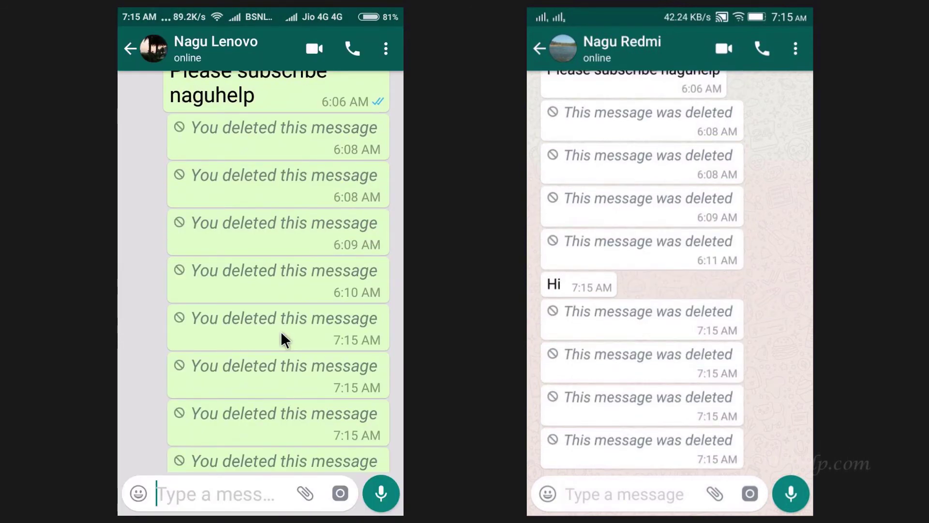
Switch to the "Trial" group chat and send the Happiness and Gratitude "Good Morning" image from the All media album
{"action": "key", "text": "Escape"}
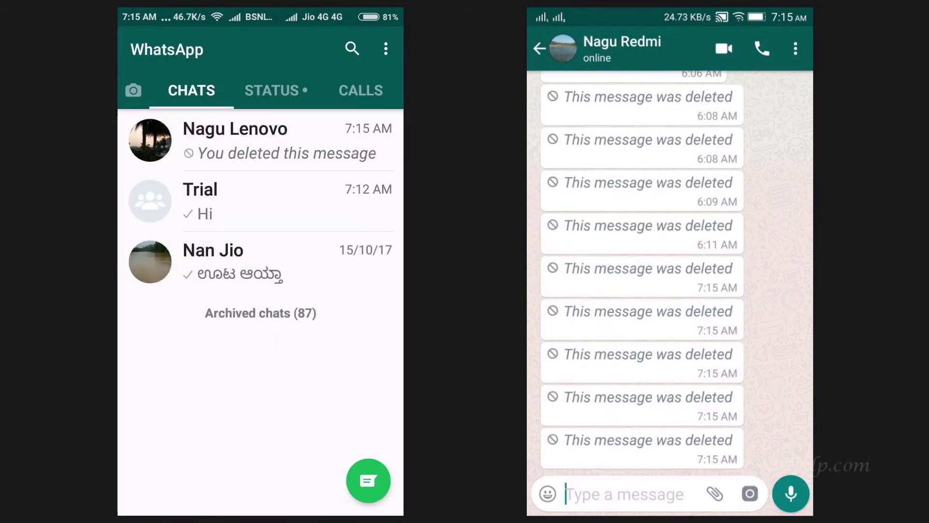
{"action": "left_click", "coordinate": [221, 190]}
{"action": "left_click", "coordinate": [312, 489]}
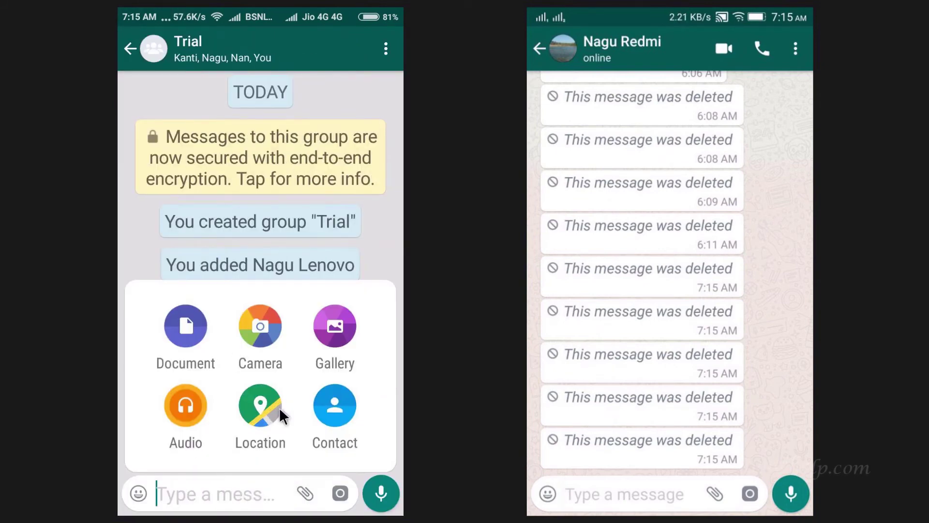
{"action": "left_click", "coordinate": [335, 328]}
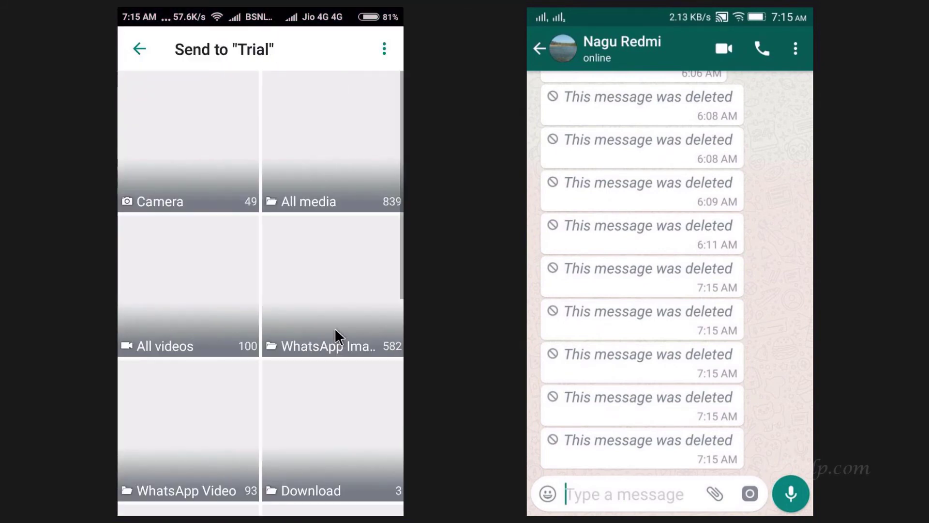
{"action": "left_click", "coordinate": [290, 198]}
{"action": "left_click", "coordinate": [173, 159]}
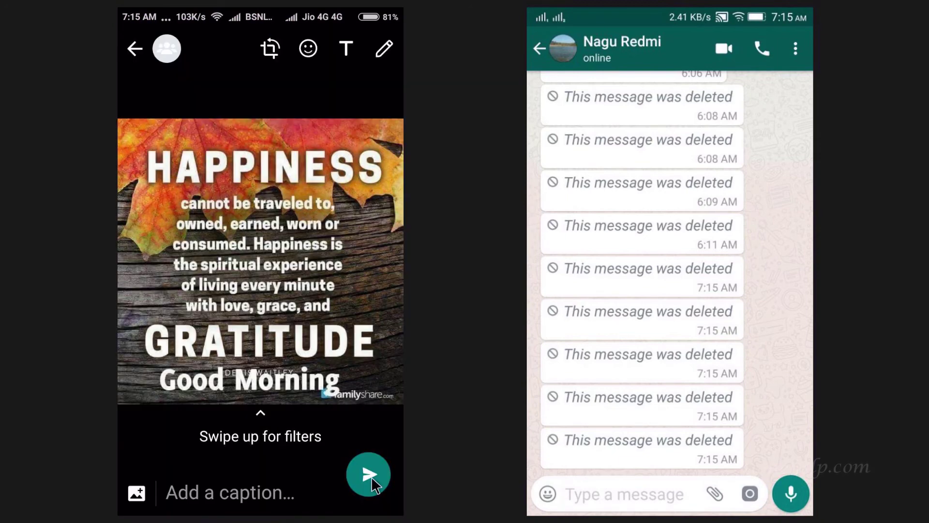
{"action": "left_click", "coordinate": [367, 472]}
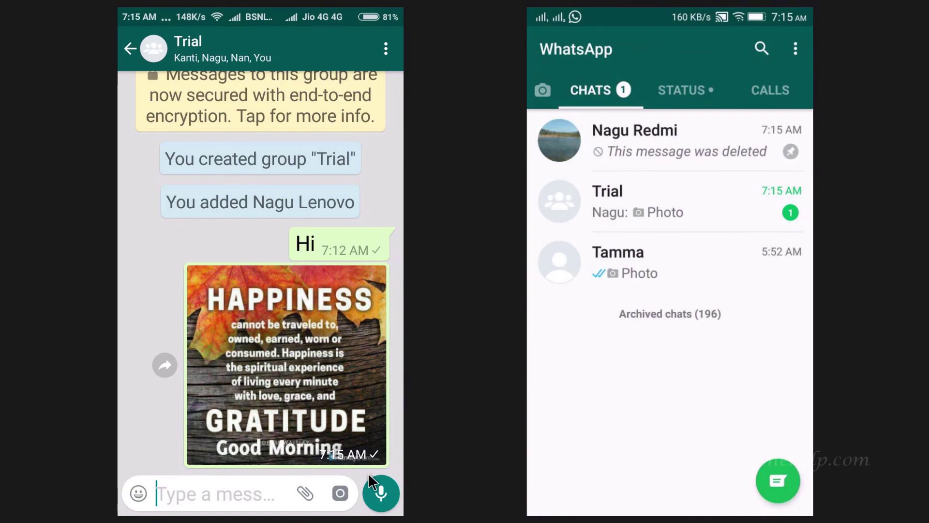
Send the text message "Good morning everyone" to the "Trial" group
{"action": "left_click", "coordinate": [215, 494]}
{"action": "type", "text": "Good"}
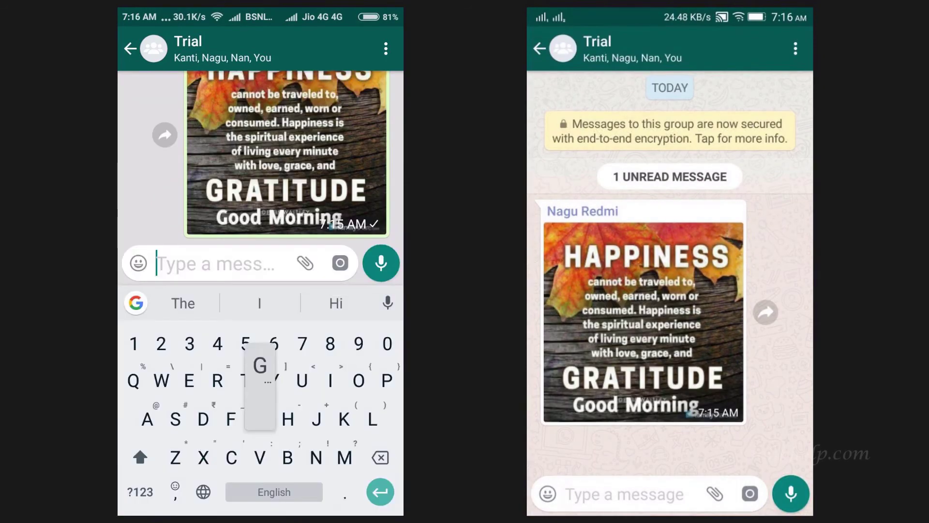
{"action": "type", "text": " morning everyone"}
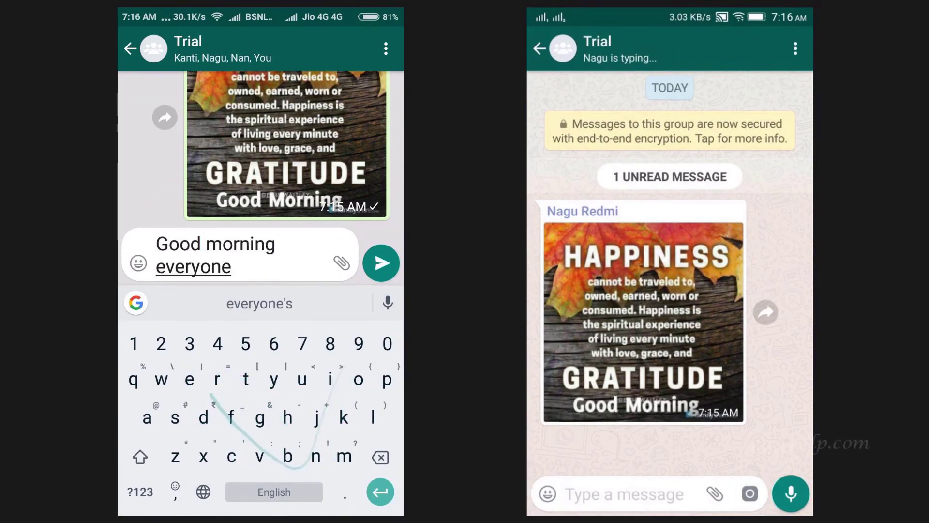
{"action": "left_click", "coordinate": [382, 263]}
Select the image and the "Good morning everyone" message in the group and delete both for everyone, including the phone's media
{"action": "left_click", "coordinate": [161, 438]}
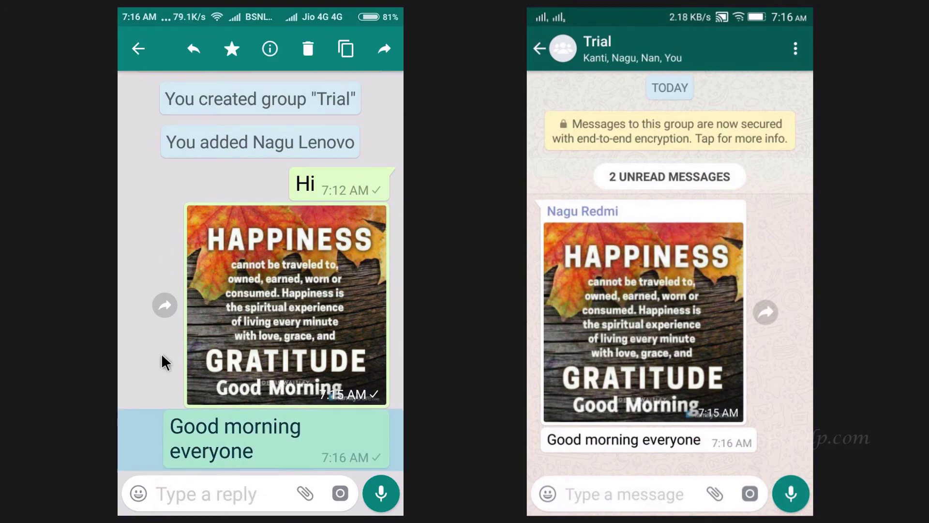
{"action": "left_click", "coordinate": [161, 353]}
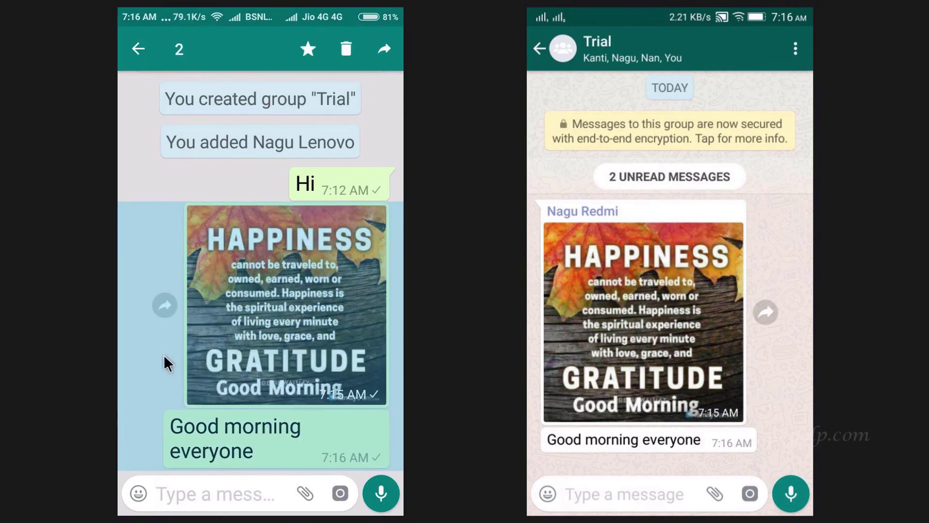
{"action": "left_click", "coordinate": [345, 48]}
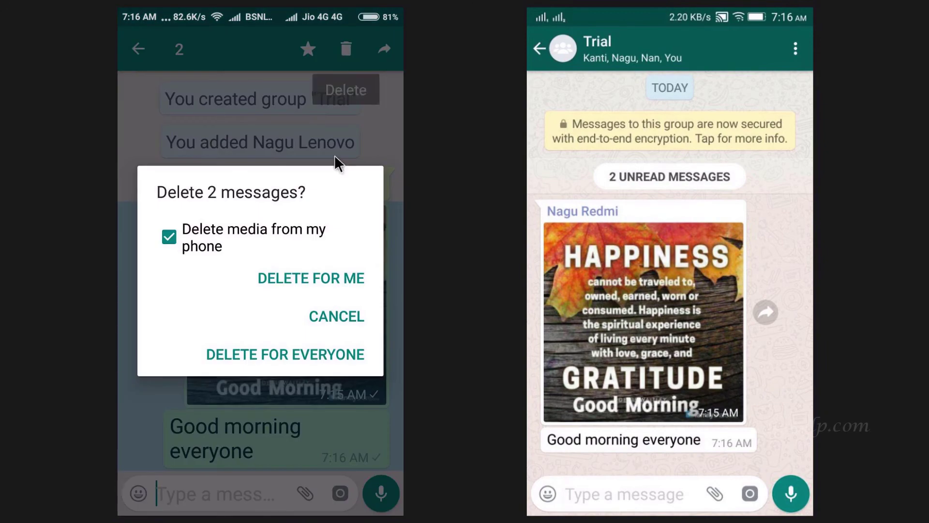
{"action": "left_click", "coordinate": [304, 354]}
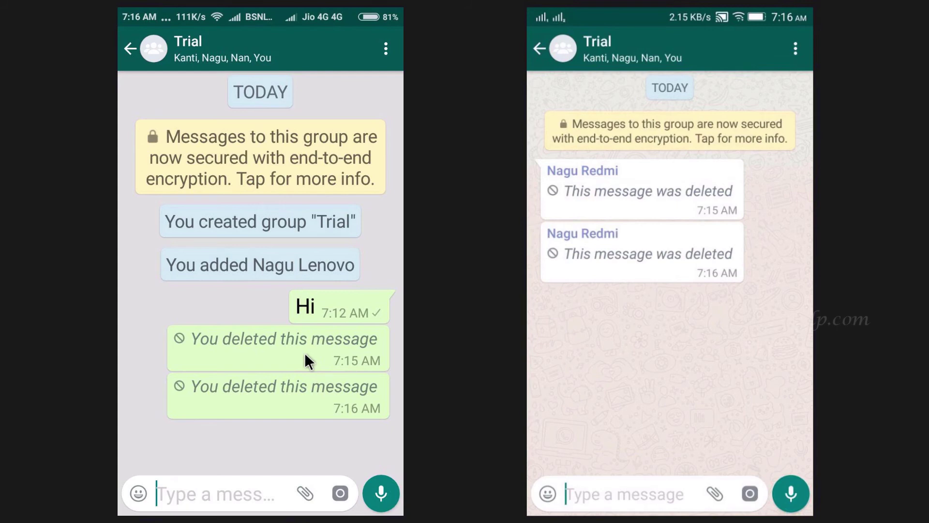
Select the two deleted-message placeholders in the "Trial" group and delete them for me
{"action": "left_click", "coordinate": [153, 385]}
{"action": "left_click", "coordinate": [151, 343]}
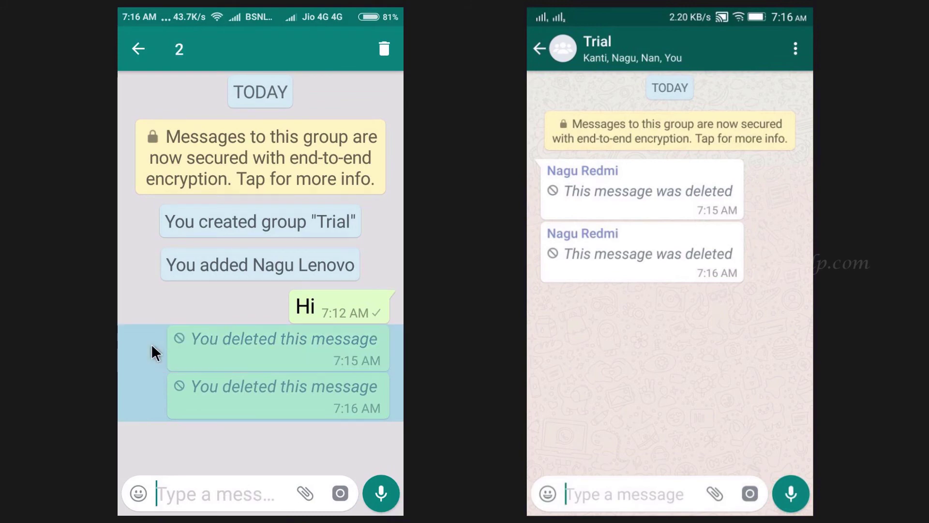
{"action": "left_click", "coordinate": [385, 49]}
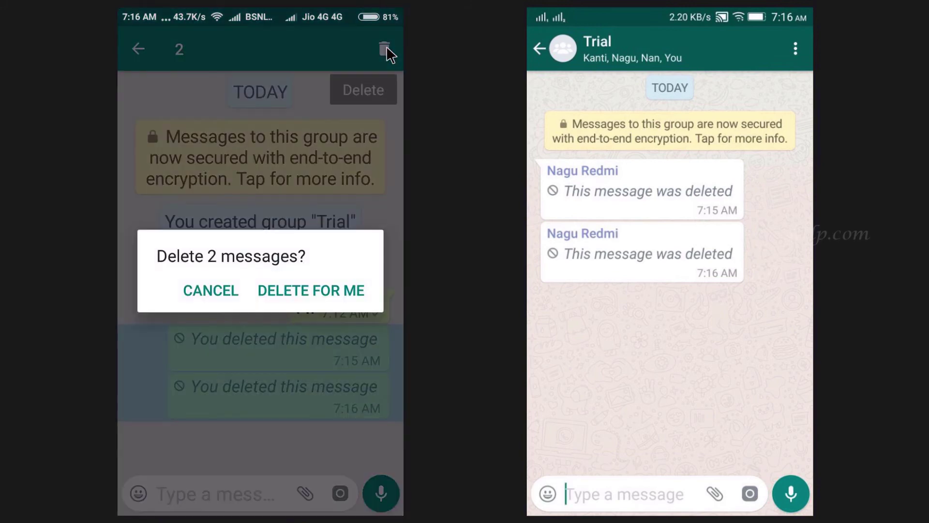
{"action": "left_click", "coordinate": [307, 286]}
Return to the individual chat, select the eight most recent deleted-message placeholders and delete them for me
{"action": "left_click", "coordinate": [130, 48]}
{"action": "left_click", "coordinate": [218, 140]}
{"action": "left_click", "coordinate": [145, 429]}
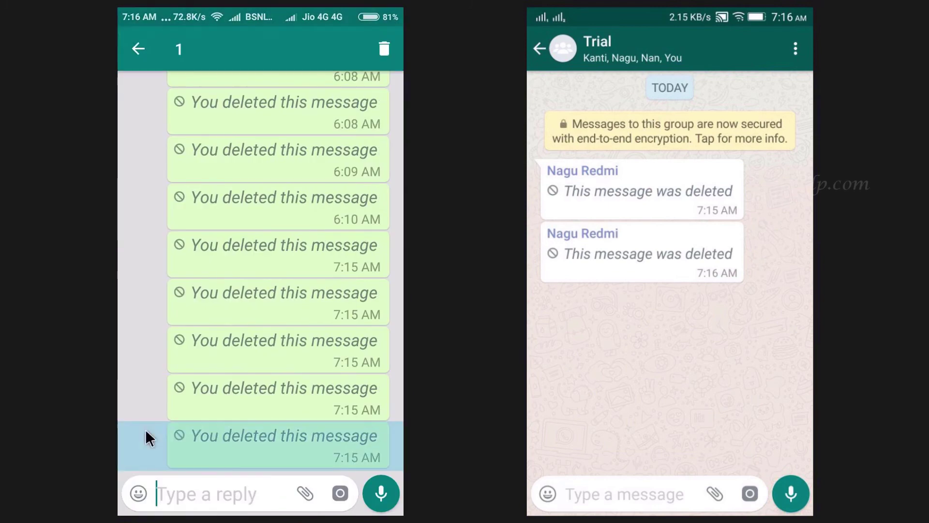
{"action": "left_click", "coordinate": [146, 397]}
{"action": "left_click", "coordinate": [148, 349]}
{"action": "left_click", "coordinate": [149, 302]}
{"action": "left_click", "coordinate": [150, 254]}
{"action": "left_click", "coordinate": [150, 207]}
{"action": "left_click", "coordinate": [150, 160]}
{"action": "left_click", "coordinate": [150, 111]}
{"action": "left_click", "coordinate": [385, 48]}
{"action": "left_click", "coordinate": [316, 287]}
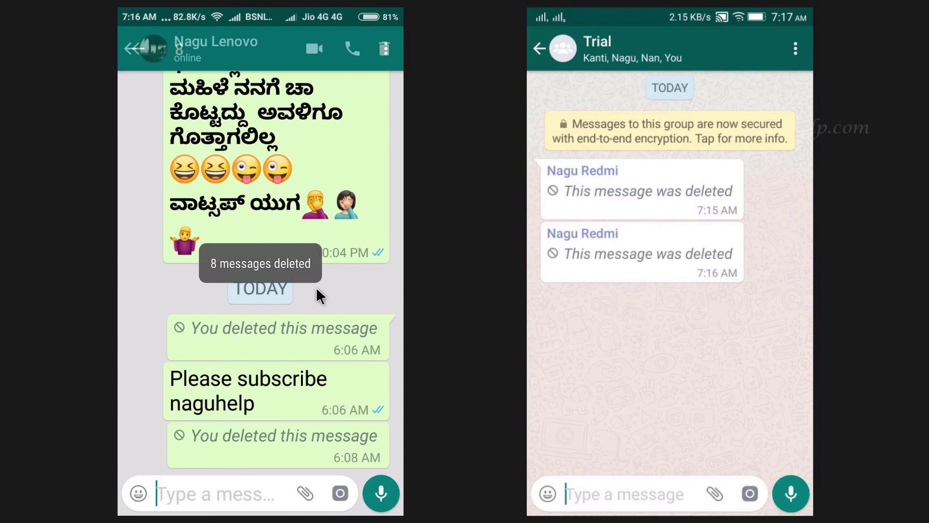
Send the text message "Hi" twice in the individual chat
{"action": "left_click", "coordinate": [216, 493]}
{"action": "type", "text": "Hi"}
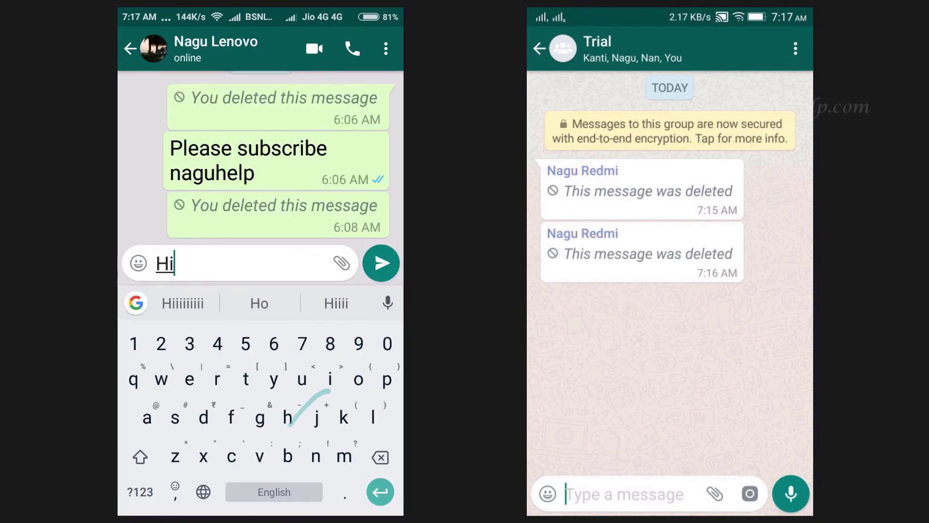
{"action": "left_click", "coordinate": [381, 263]}
{"action": "type", "text": "Hi"}
{"action": "left_click", "coordinate": [381, 263]}
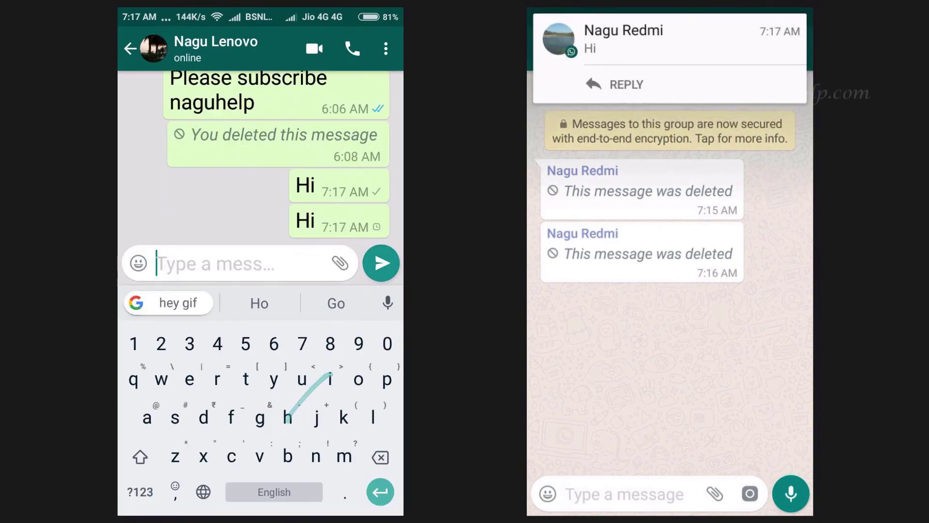
Select the two new "Hi" messages and check their deletion options without deleting them
{"action": "left_click", "coordinate": [265, 237]}
{"action": "left_click", "coordinate": [275, 193]}
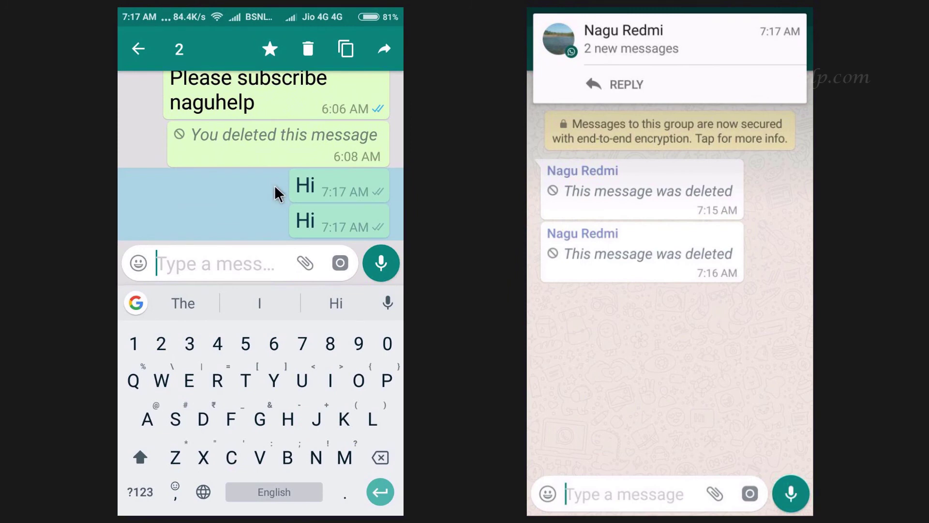
{"action": "left_click", "coordinate": [312, 48]}
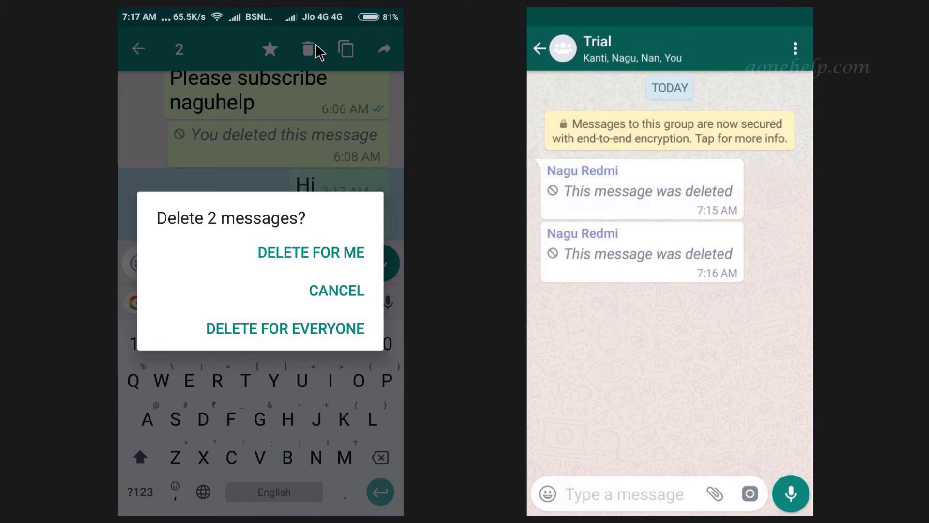
{"action": "left_click", "coordinate": [144, 152]}
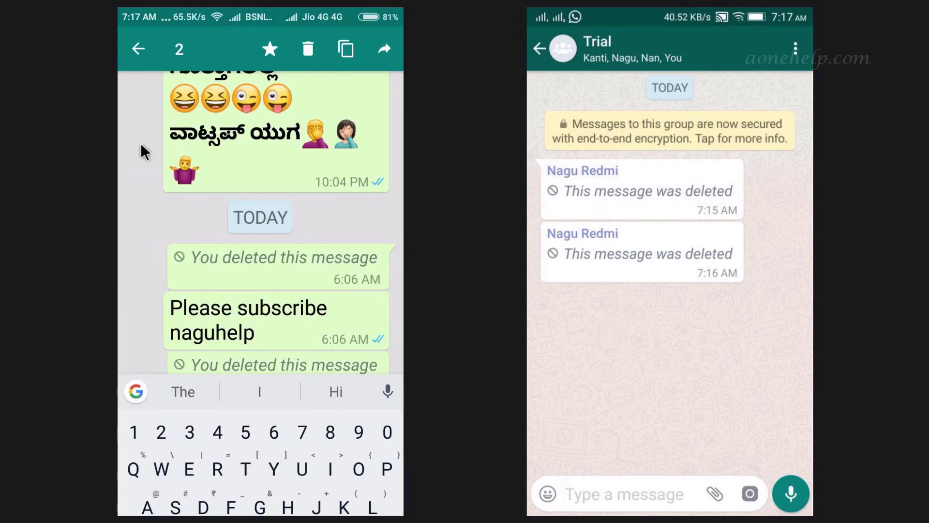
Add the older "Please subscribe naguhelp" message to the selection, check the deletion options and cancel
{"action": "left_click", "coordinate": [149, 323]}
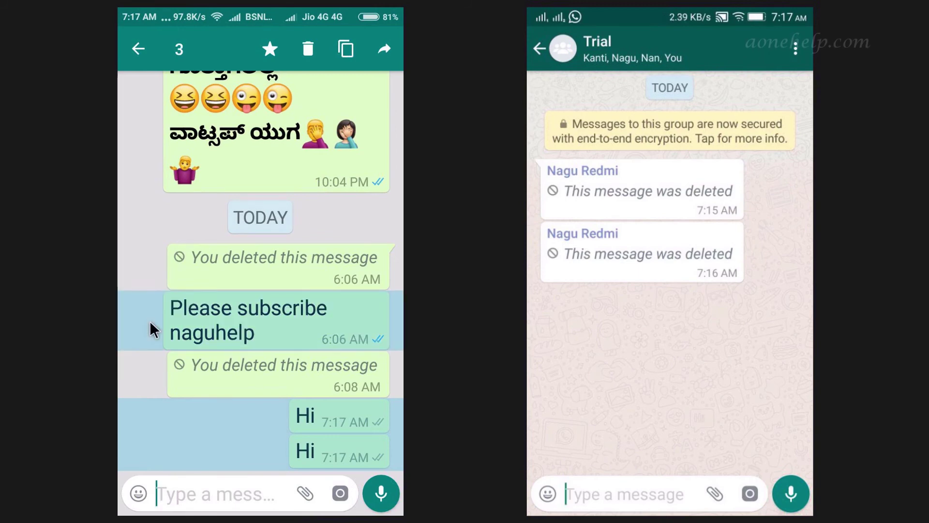
{"action": "left_click", "coordinate": [311, 48]}
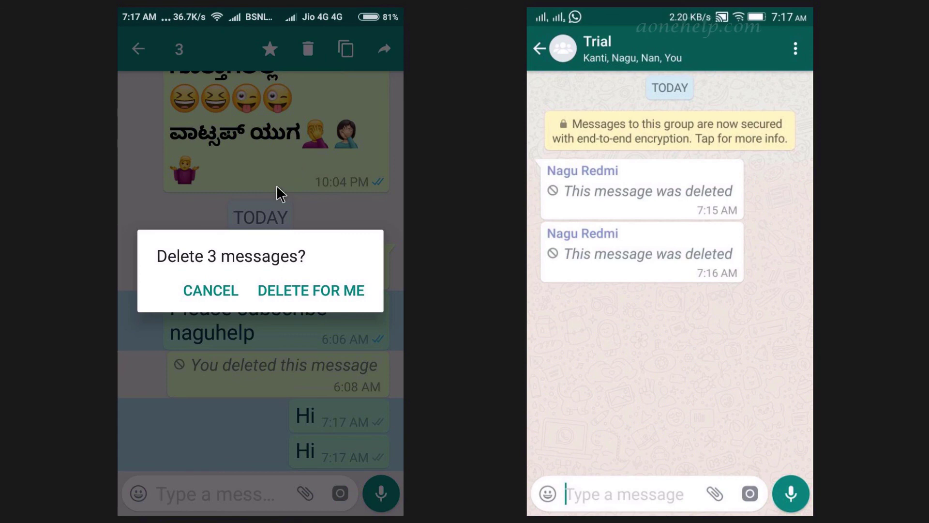
{"action": "left_click", "coordinate": [212, 290]}
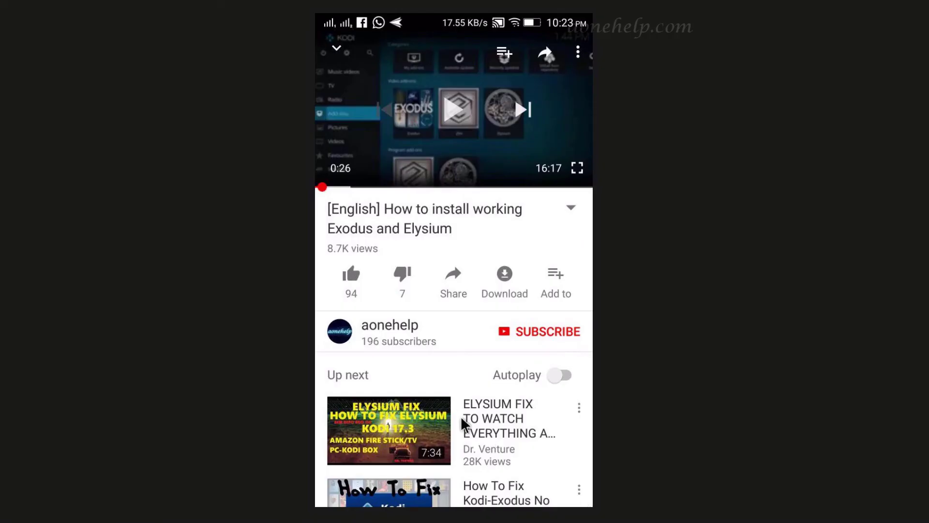
In YouTube, like the "How to install working Exodus and Elysium" video and subscribe to aonehelp with All notifications
{"action": "left_click", "coordinate": [274, 286]}
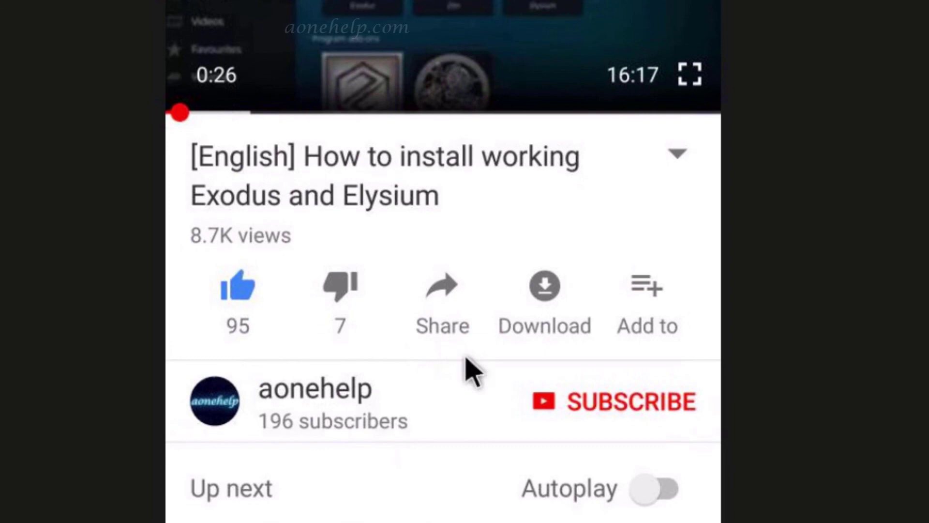
{"action": "left_click", "coordinate": [579, 412]}
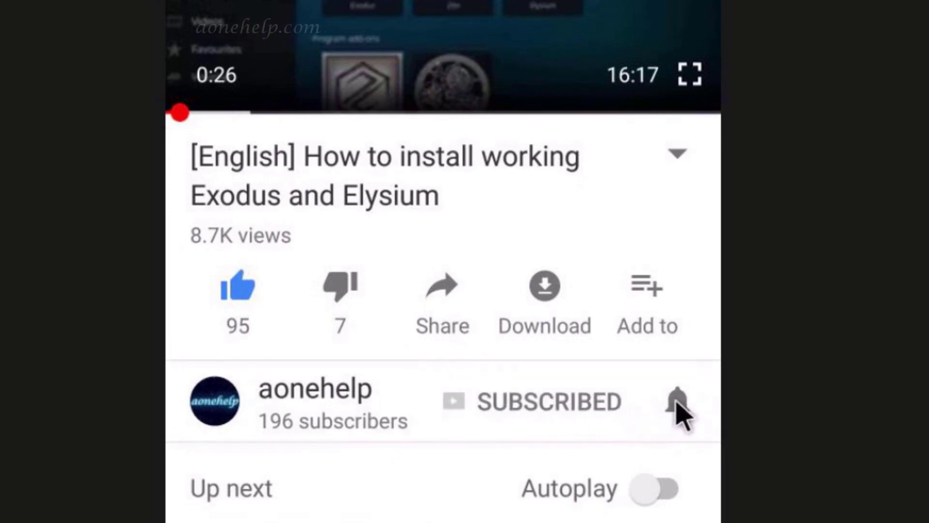
{"action": "left_click", "coordinate": [679, 406]}
{"action": "scroll", "coordinate": [591, 472], "scroll_direction": "down", "scroll_amount": 5}
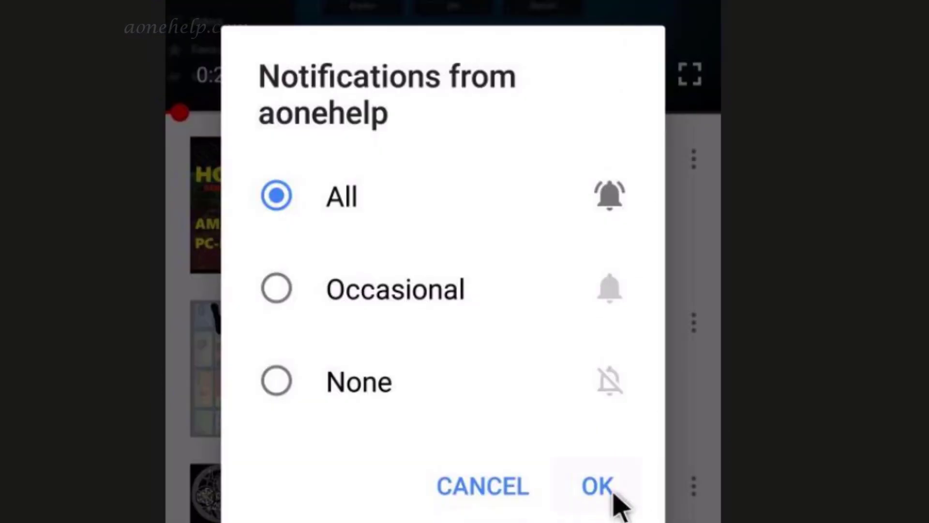
{"action": "left_click", "coordinate": [600, 486]}
Open the public comment field in the video's comments section
{"action": "scroll", "coordinate": [572, 428], "scroll_direction": "down", "scroll_amount": 10}
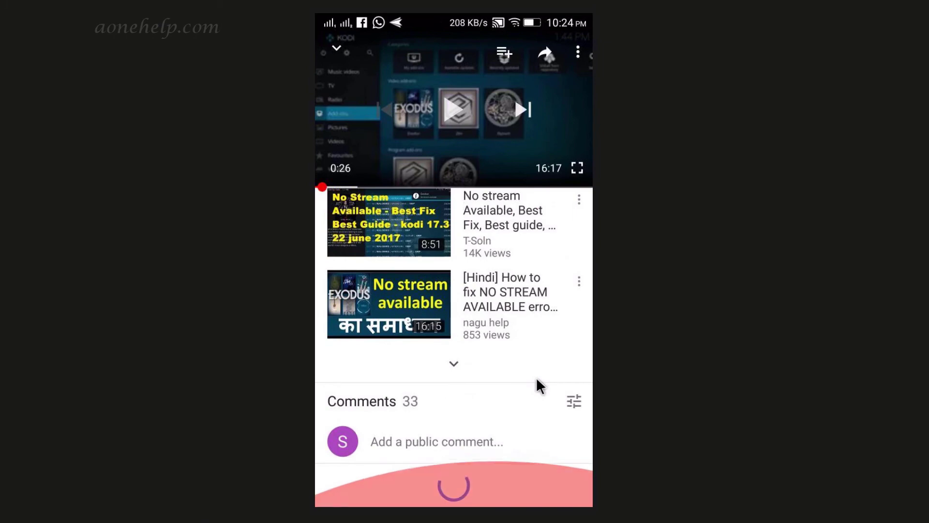
{"action": "left_click", "coordinate": [440, 451]}
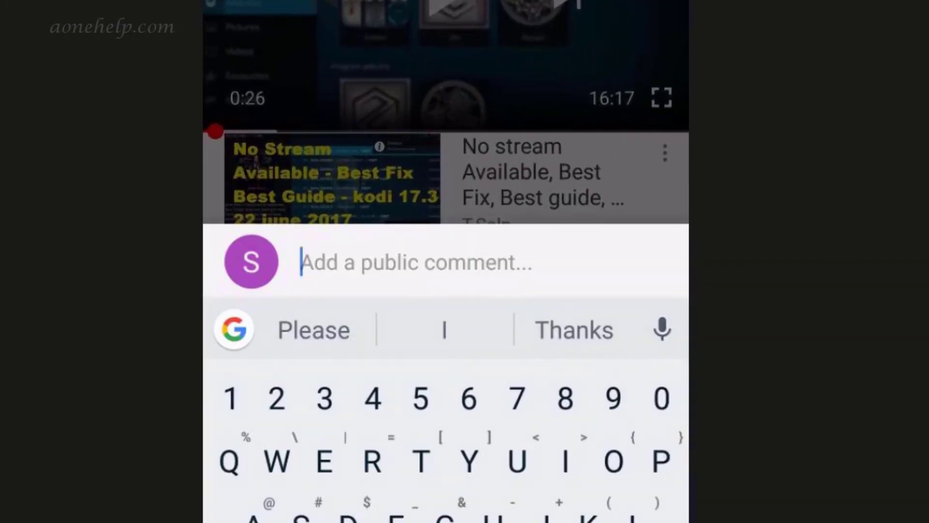